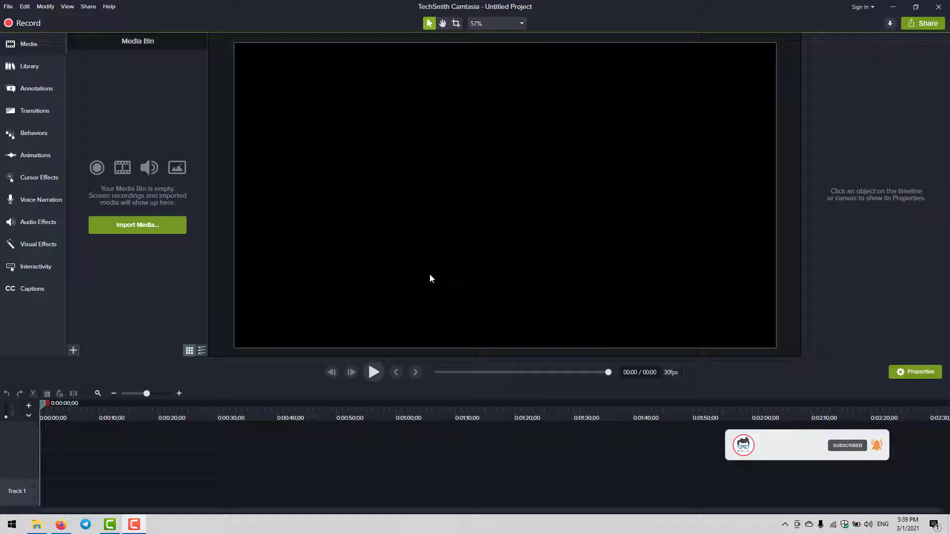
- Bring the YouTube like subscribe bell green screen video from the Downloads Video folder into the project and onto the timeline
left_click(38, 525)
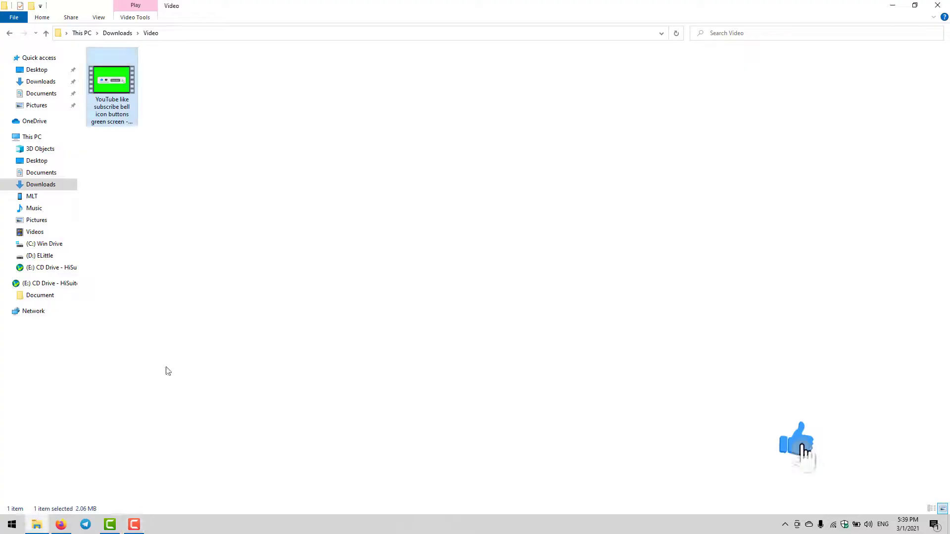
left_click_drag(229, 5, 711, 143)
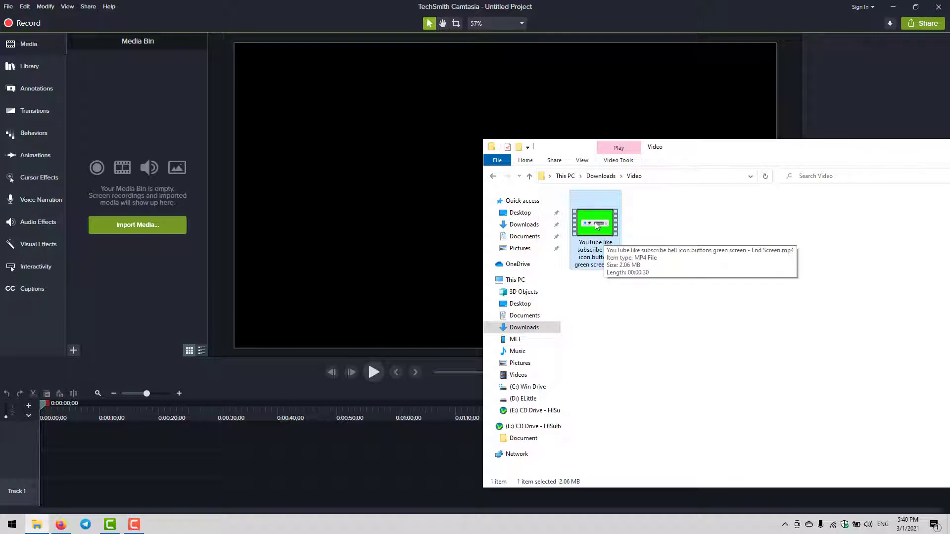
left_click_drag(596, 225, 120, 439)
left_click_drag(61, 440, 58, 441)
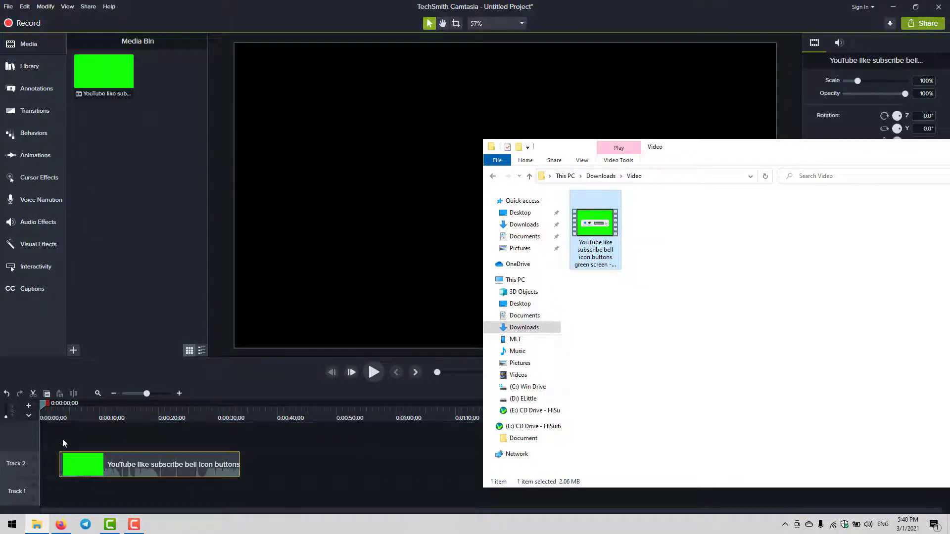
left_click(62, 438)
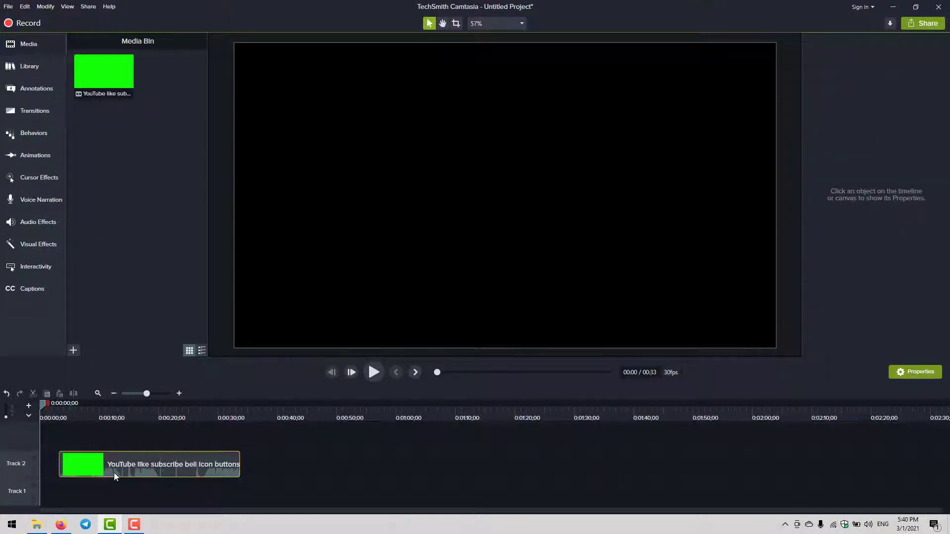
- Move the green screen clip to the start of Track 3 and set the playhead at 0:00:08;20
left_click_drag(114, 473, 55, 437)
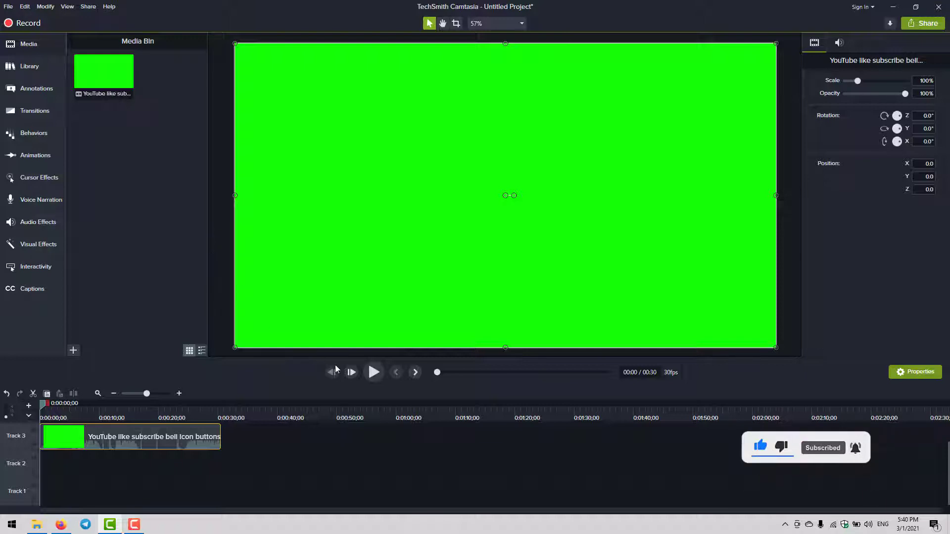
mouse_move(946, 488)
left_mouse_down()
mouse_move(947, 467)
mouse_move(946, 482)
left_mouse_up()
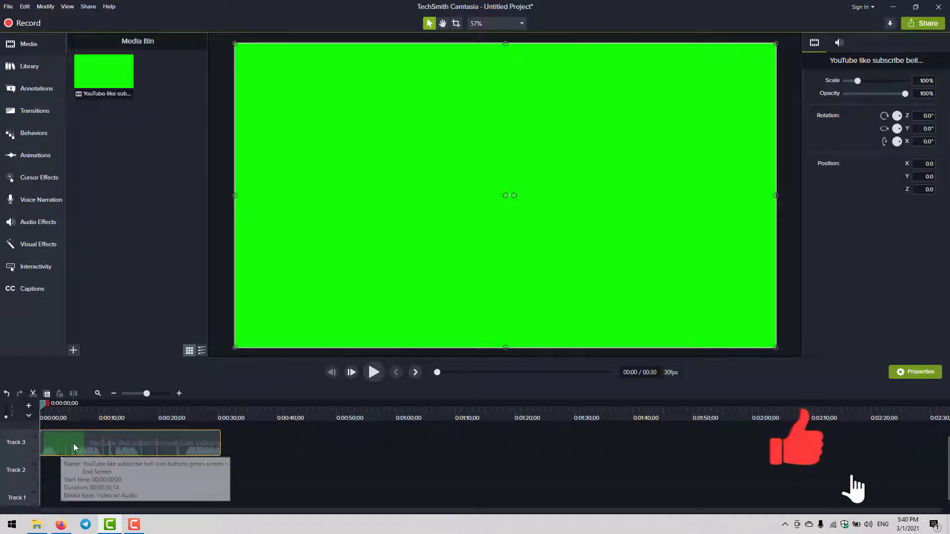
left_click_drag(43, 405, 91, 406)
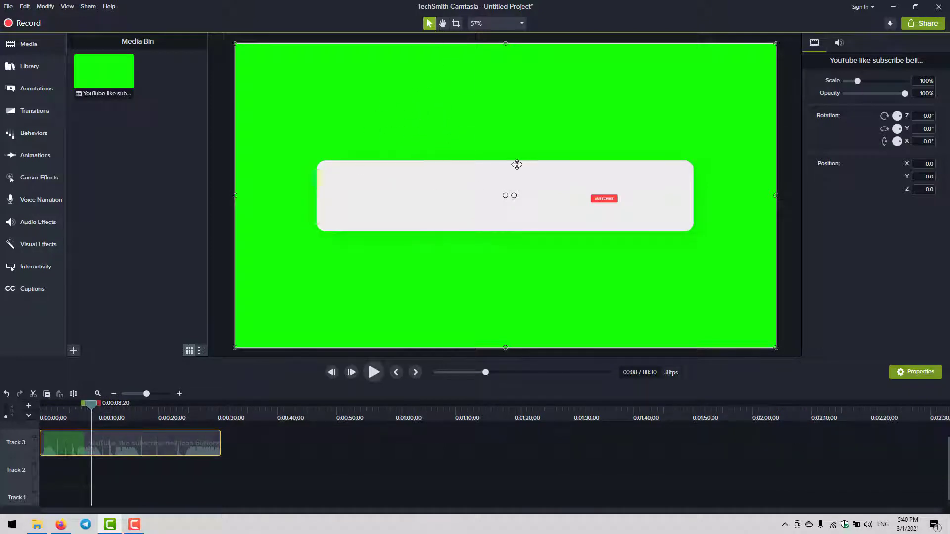
- Apply the Remove a Color visual effect to the green screen clip on Track 3
left_click(35, 244)
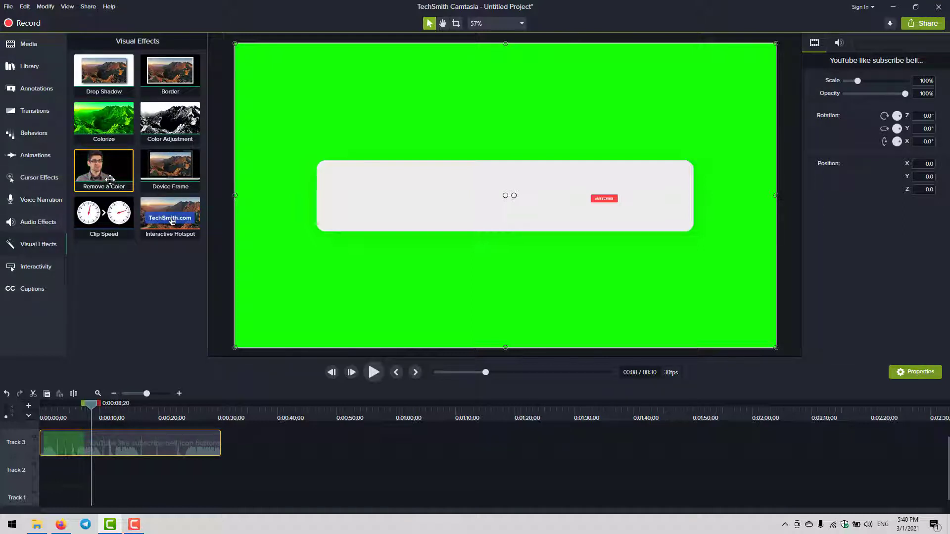
left_click_drag(110, 184, 130, 355)
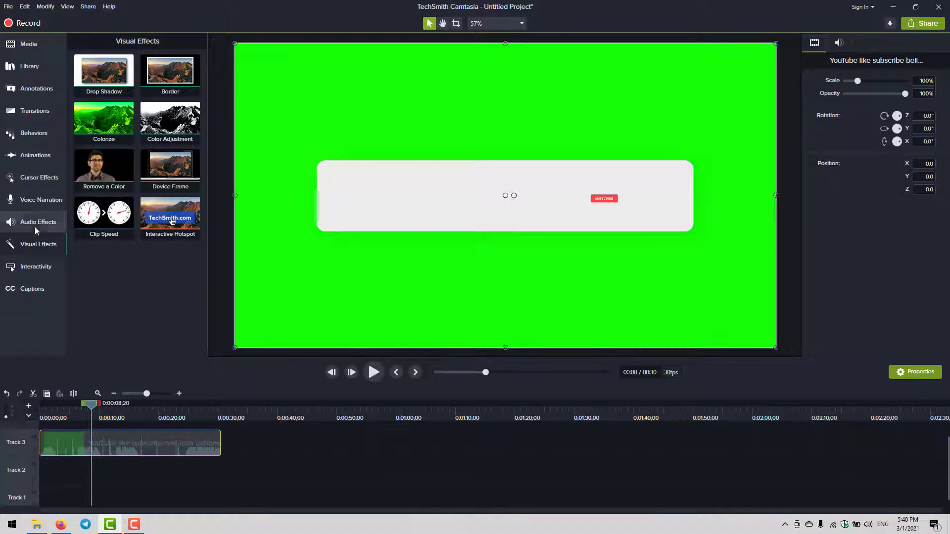
left_click_drag(104, 170, 115, 443)
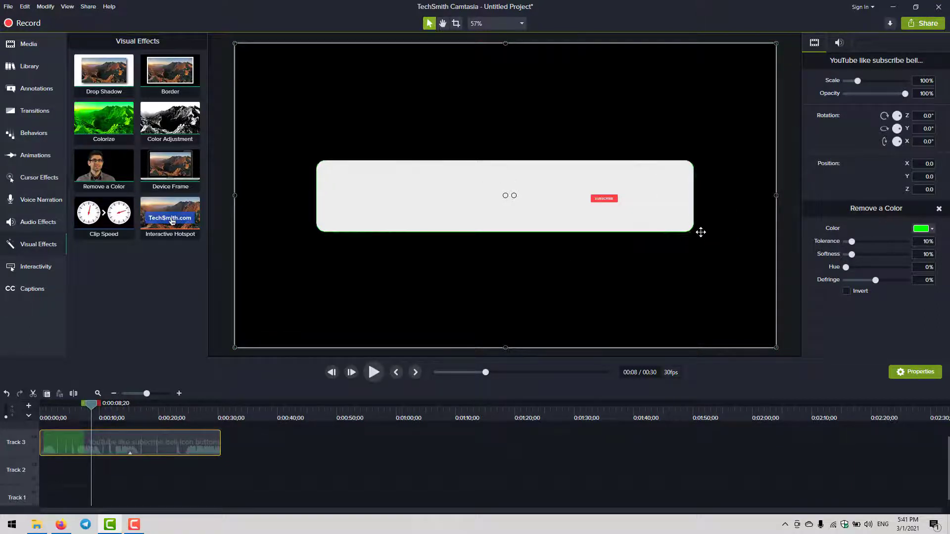
- Try green, near-black and white as the effect's removed color, and settle on bright green #00EF00
left_click(923, 229)
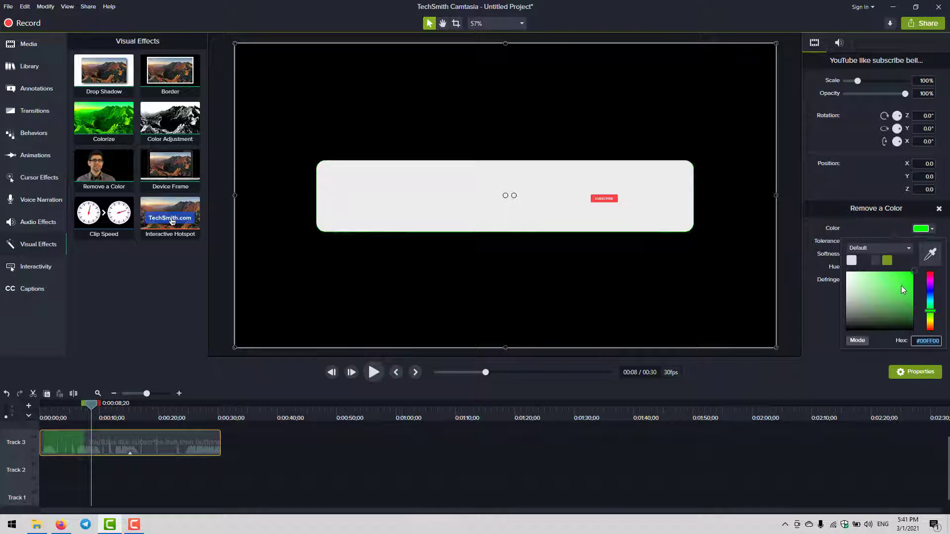
mouse_move(901, 286)
left_mouse_down()
mouse_move(845, 280)
mouse_move(853, 304)
mouse_move(851, 286)
mouse_move(912, 279)
left_mouse_up()
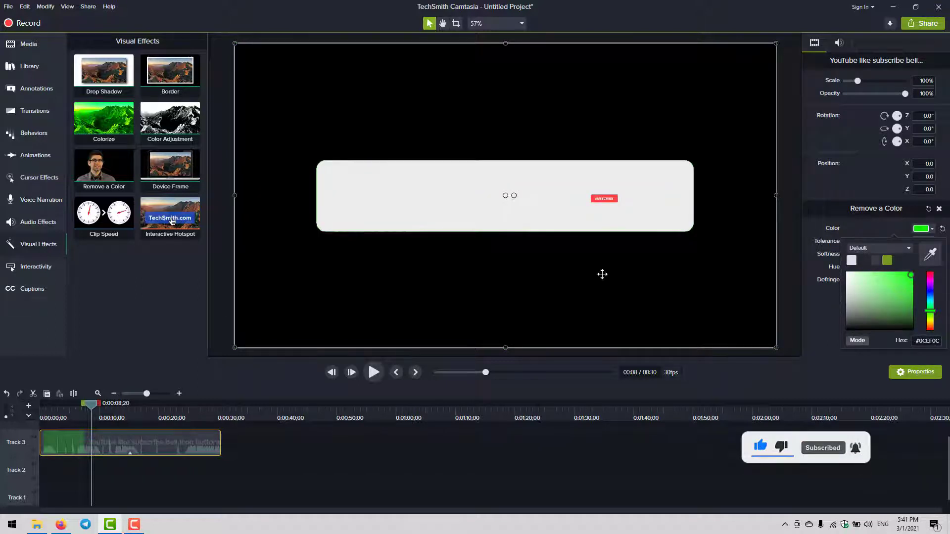
left_click_drag(895, 317, 863, 327)
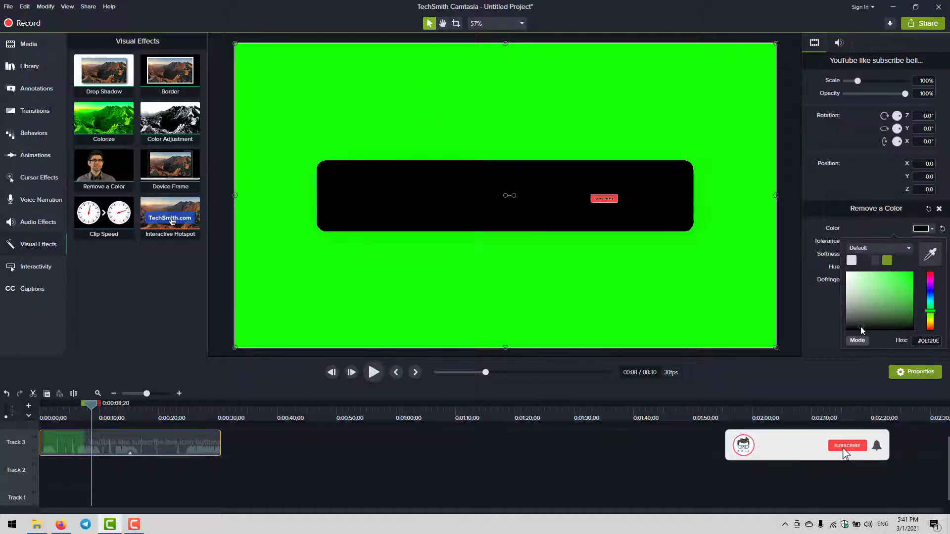
left_click_drag(851, 328, 910, 275)
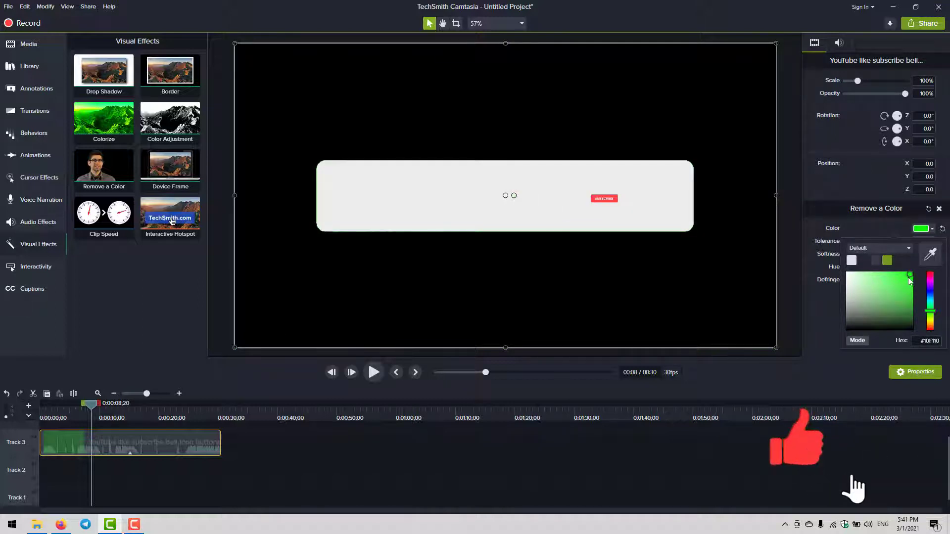
left_click_drag(909, 275, 844, 272)
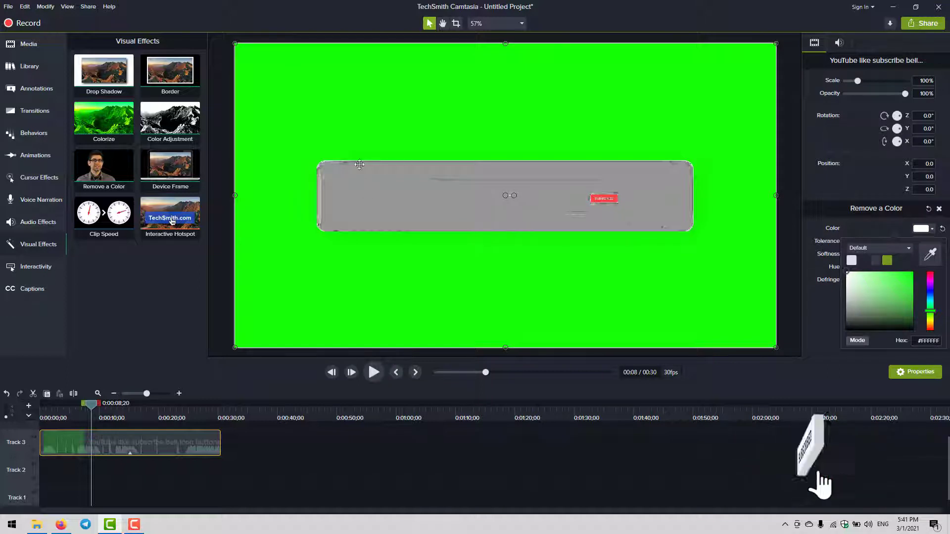
left_click(875, 282)
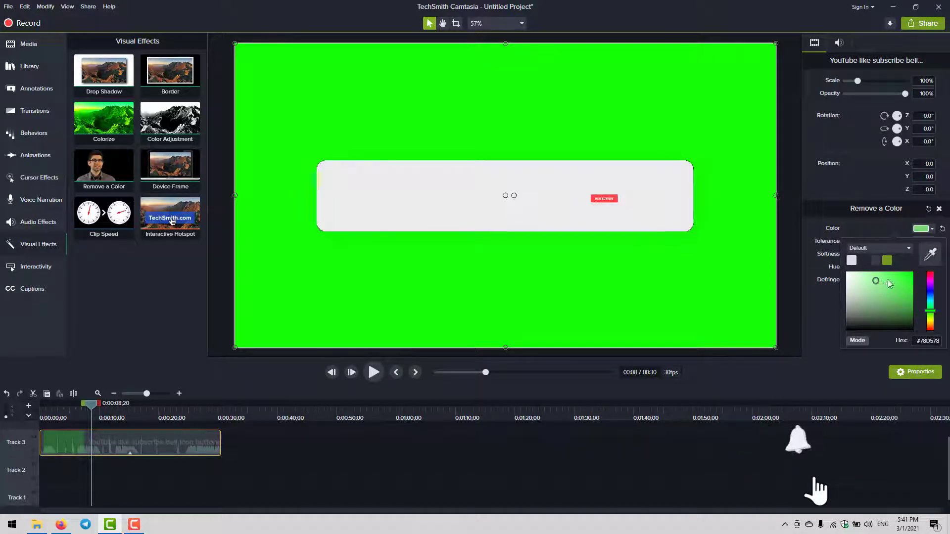
left_click(912, 275)
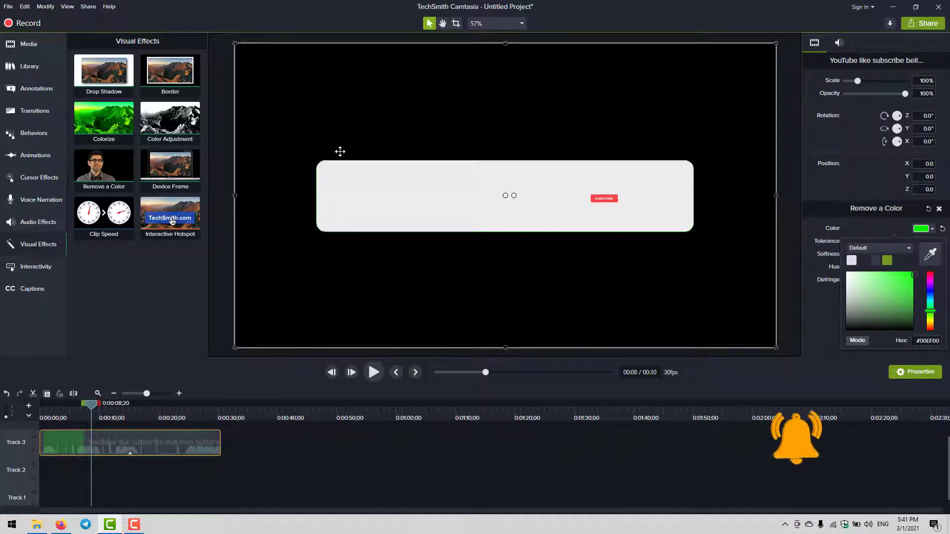
- Enlarge the clip on the canvas to about 150% and shift it horizontally to about X 68 to inspect the banner's edges
left_click_drag(775, 347, 915, 492)
left_click_drag(460, 258, 251, 160)
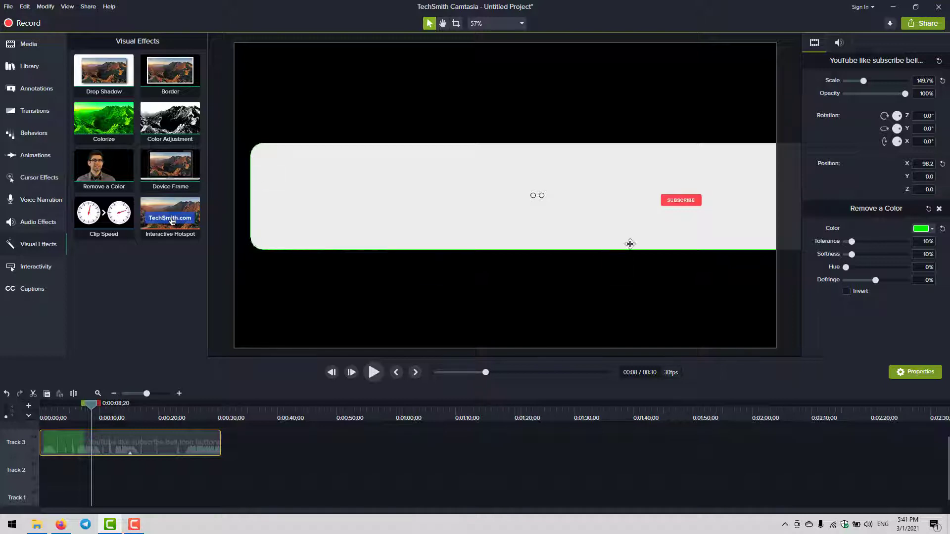
left_click_drag(629, 243, 595, 241)
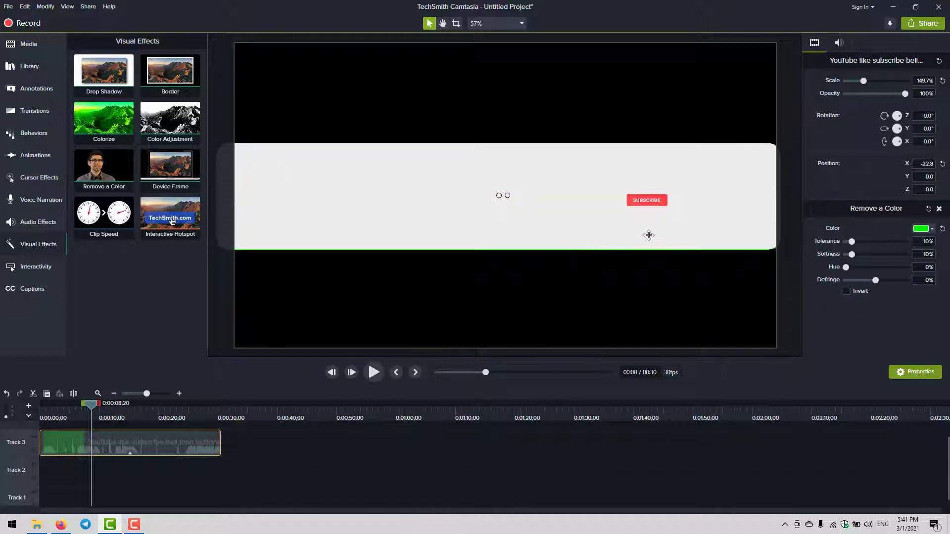
left_click_drag(403, 216, 420, 214)
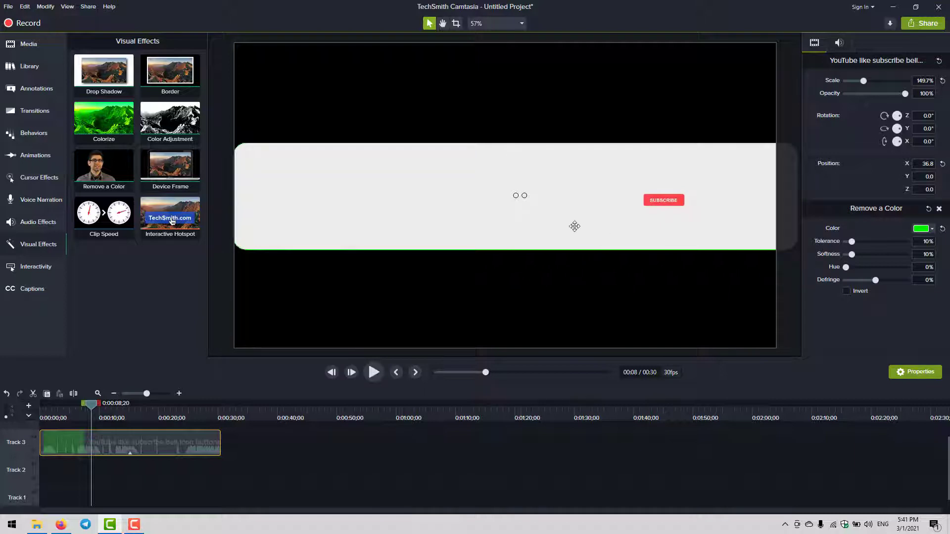
left_click_drag(574, 226, 583, 224)
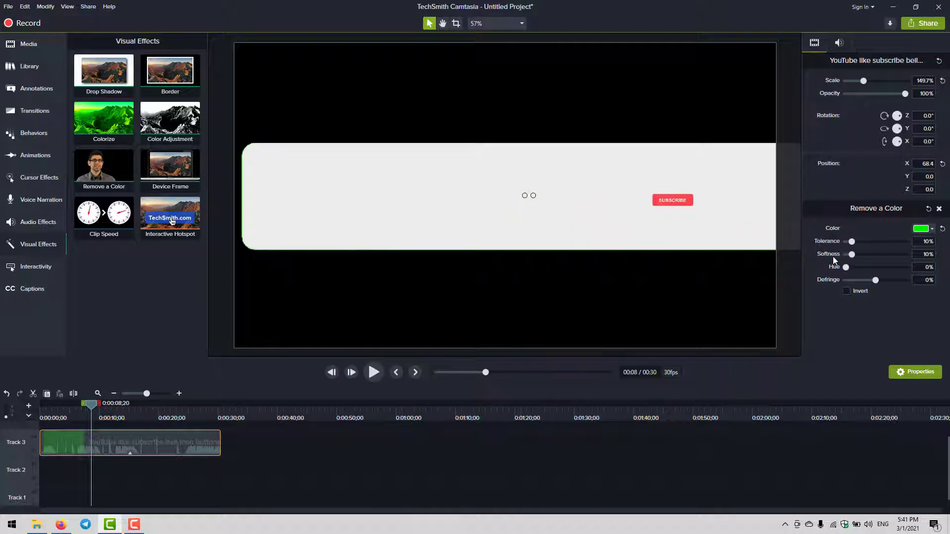
- Raise the Remove a Color tolerance to 31% and move the clip to about X 153, Y -35
left_click_drag(853, 244, 861, 244)
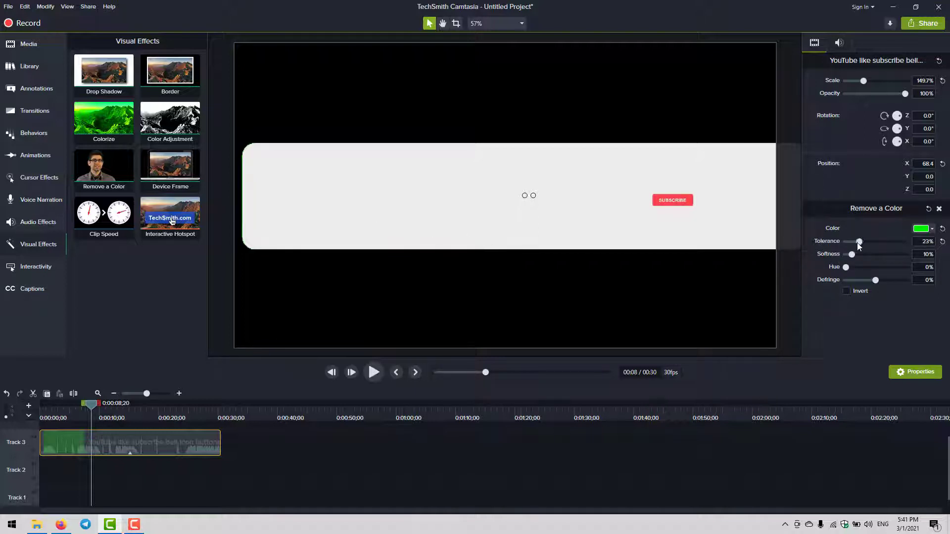
mouse_move(868, 241)
left_mouse_down()
mouse_move(905, 241)
mouse_move(829, 242)
mouse_move(863, 244)
left_mouse_up()
left_click_drag(356, 225, 362, 237)
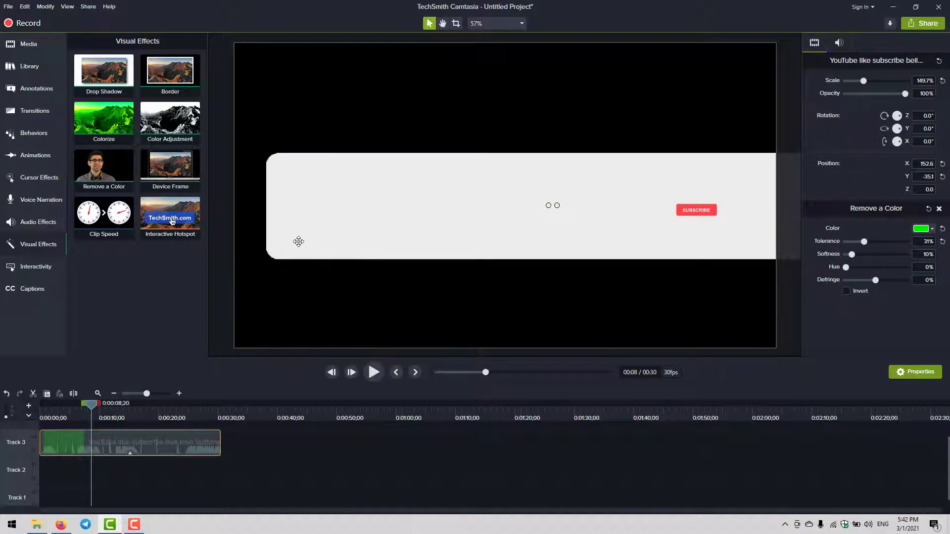
- Enlarge the clip to about 293% and position it at about X 1,224, Y 95 to inspect the banner's corners
left_click_drag(546, 232, 437, 148)
scroll(512, 256, "down", 5)
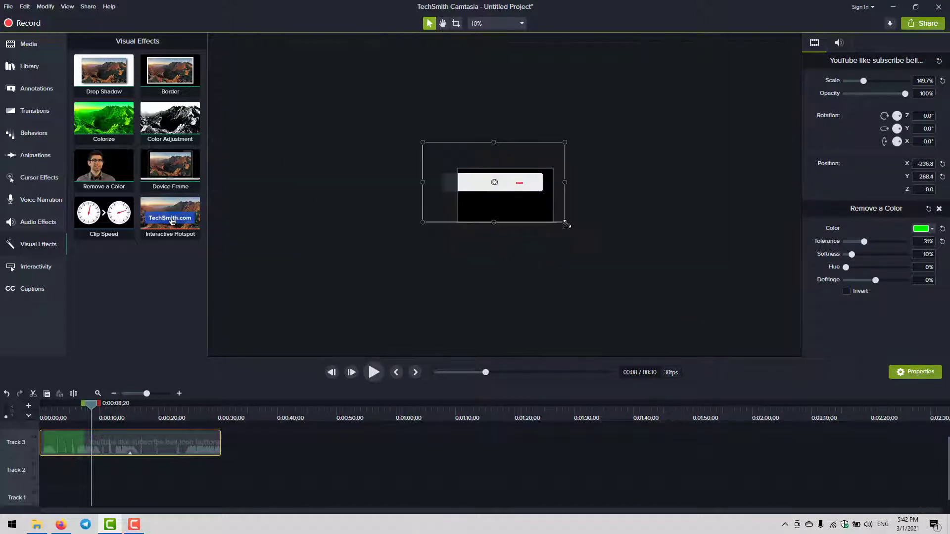
left_click_drag(566, 223, 702, 300)
left_click_drag(525, 233, 529, 205)
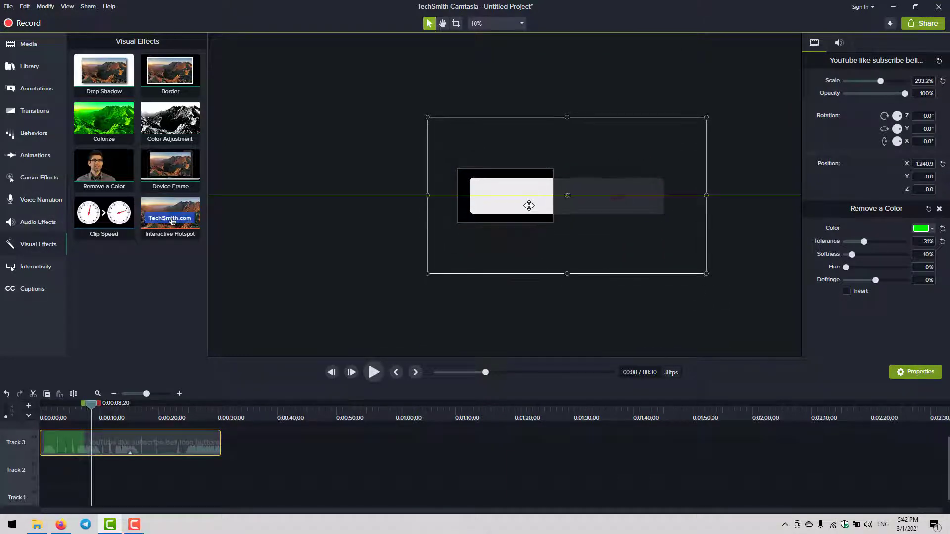
scroll(466, 218, "up", 5)
left_click_drag(335, 278, 331, 251)
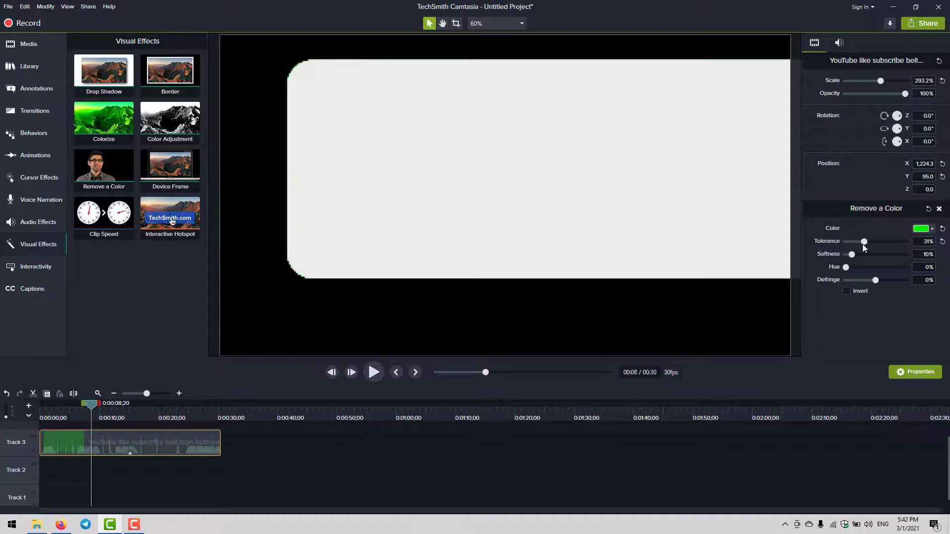
- Set the Remove a Color effect's tolerance to 46%, softness to 23% and hue to 15%
left_click_drag(866, 241, 876, 241)
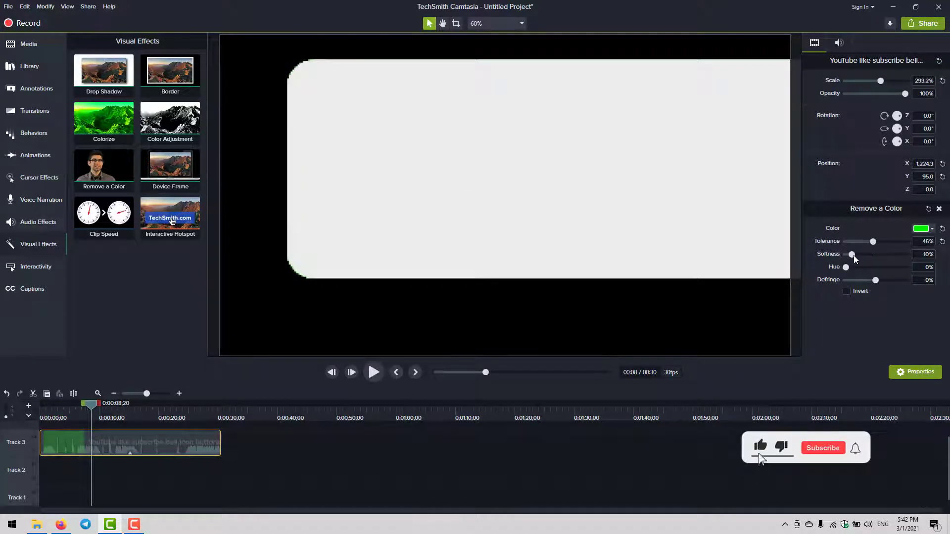
mouse_move(861, 254)
left_mouse_down()
mouse_move(848, 257)
mouse_move(862, 258)
mouse_move(855, 269)
left_mouse_up()
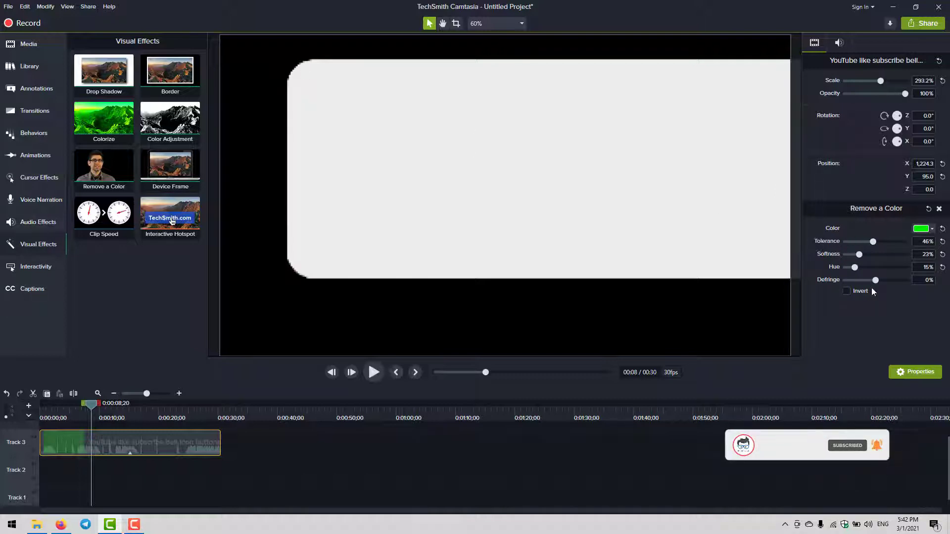
- Shrink the clip to about 88% scale and center it on the canvas at X 0, Y 0
scroll(615, 226, "down", 5)
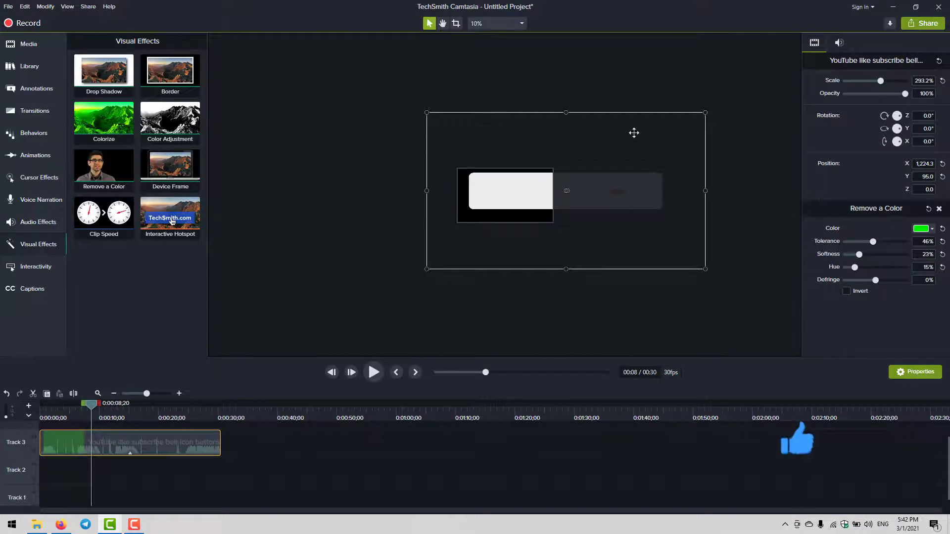
left_click_drag(704, 113, 509, 198)
left_click(496, 254)
scroll(509, 197, "up", 4)
scroll(510, 197, "down", 2)
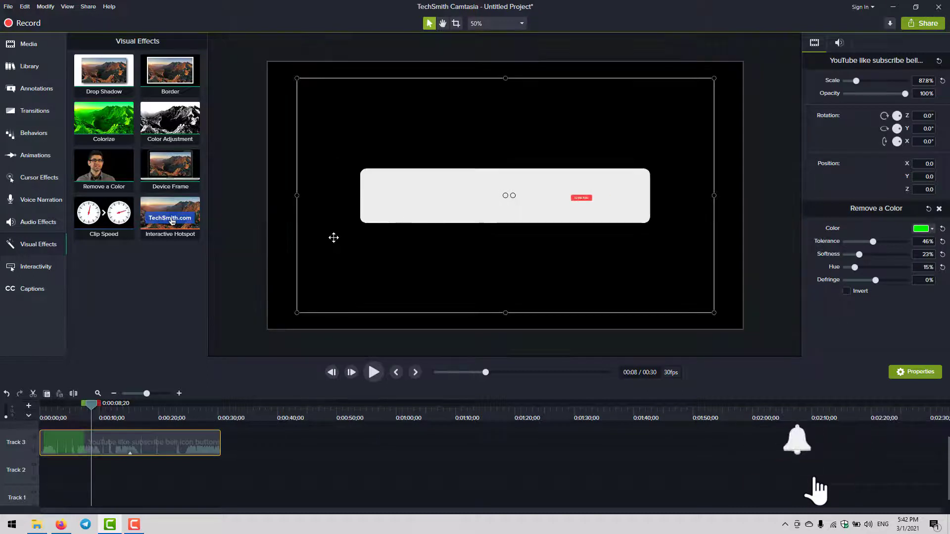
- Move the clip to about X -117, Y -66 on the canvas and set the playhead at 0:00:10;25
left_click(280, 219)
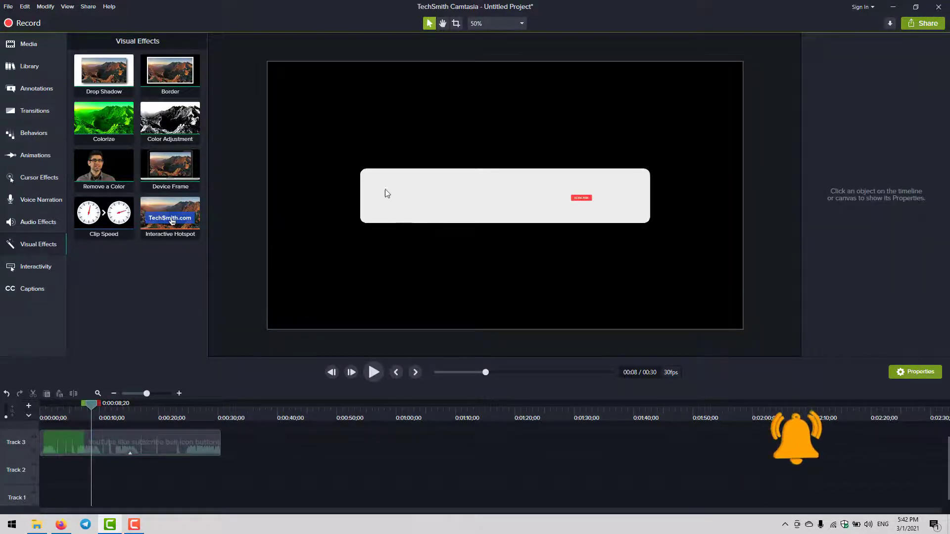
left_click_drag(386, 195, 357, 211)
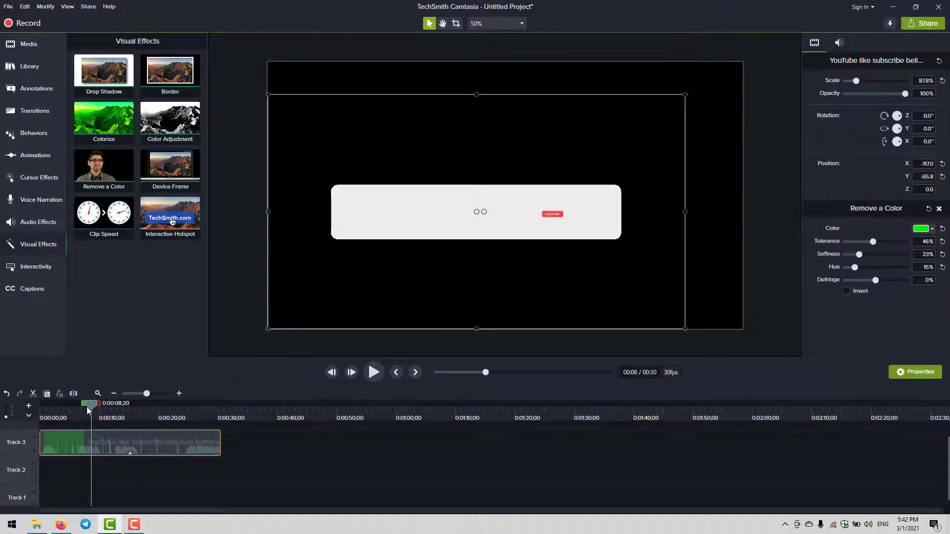
mouse_move(88, 410)
left_mouse_down()
mouse_move(54, 411)
mouse_move(104, 418)
left_mouse_up()
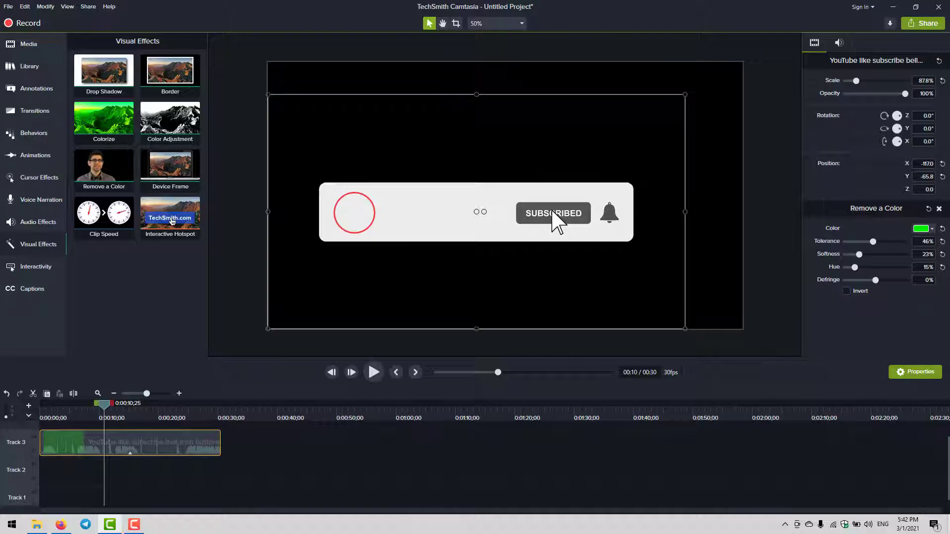
- Add the Untitled image from the desktop to Track 2 beneath the banner clip and extend it to about 1:04
left_click(949, 532)
left_click(203, 224)
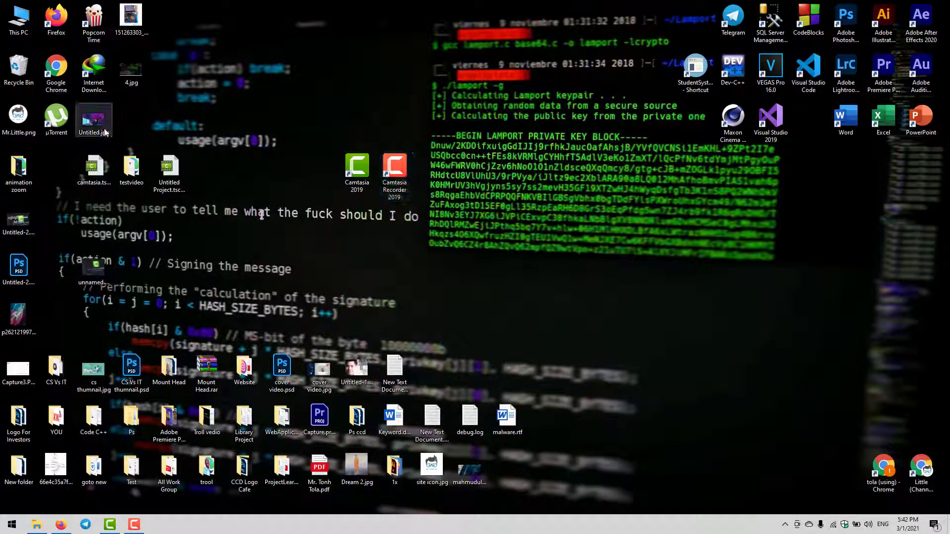
left_click_drag(97, 126, 143, 482)
left_click_drag(274, 424, 422, 492)
- Center the subscribe banner clip horizontally over the background image at X 0
left_click_drag(597, 221, 629, 213)
scroll(633, 194, "up", 4)
scroll(629, 197, "down", 5)
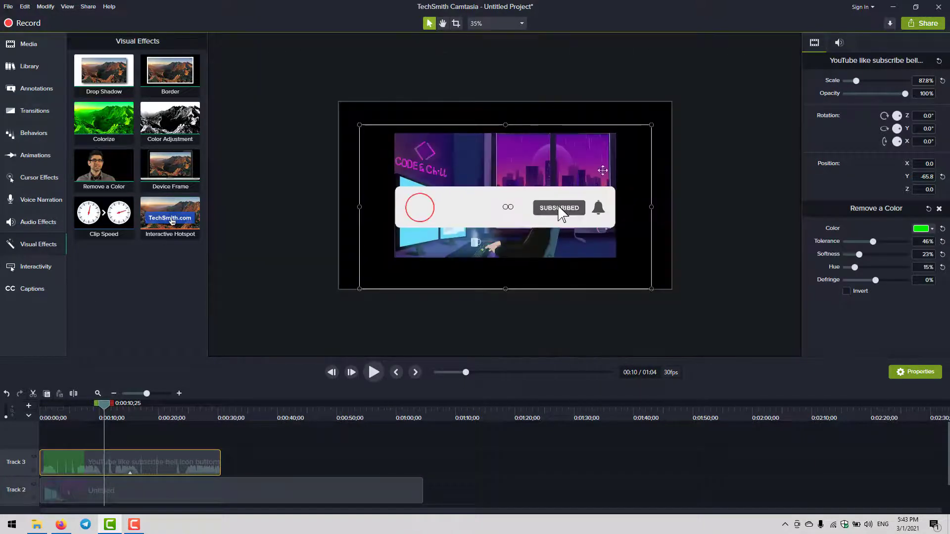
- Enlarge the banner clip to about 119% scale at X 90, Y -102, and shrink it back to about 86%
left_click(634, 113)
left_click(595, 145)
left_click_drag(652, 124, 753, 67)
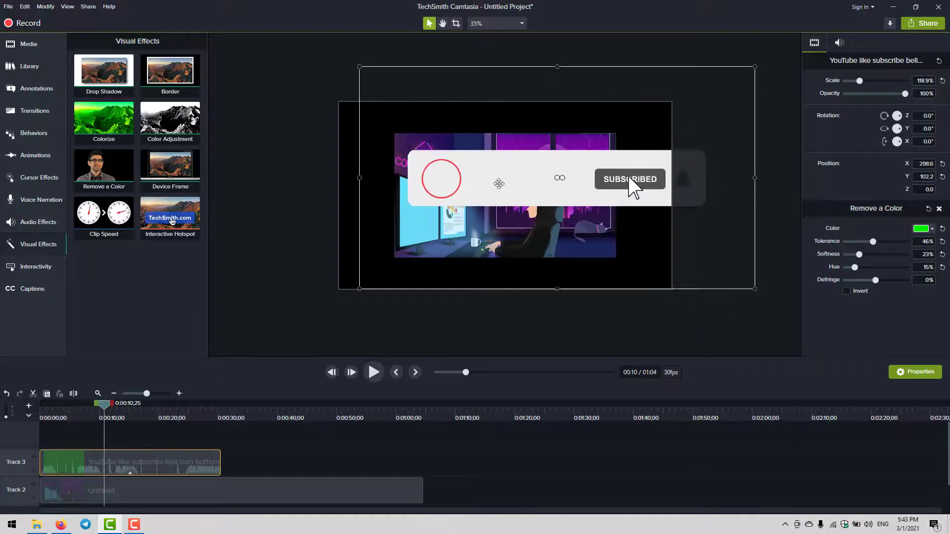
left_click_drag(474, 195, 439, 225)
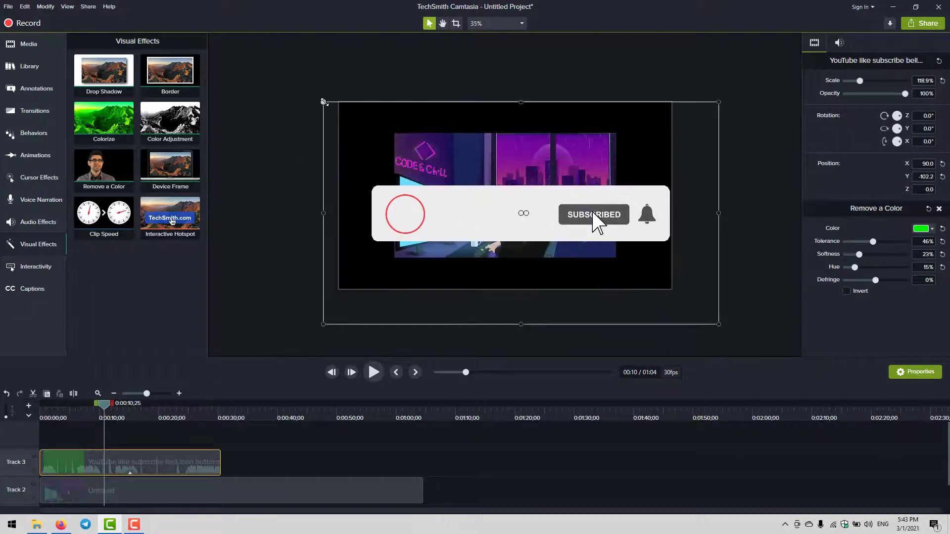
left_click_drag(324, 102, 430, 202)
- Enlarge the background image until it covers the whole canvas, moving the banner clip to about X -44, Y 106 in between
left_click(395, 145)
left_click_drag(395, 133, 339, 102)
left_click_drag(546, 237, 469, 170)
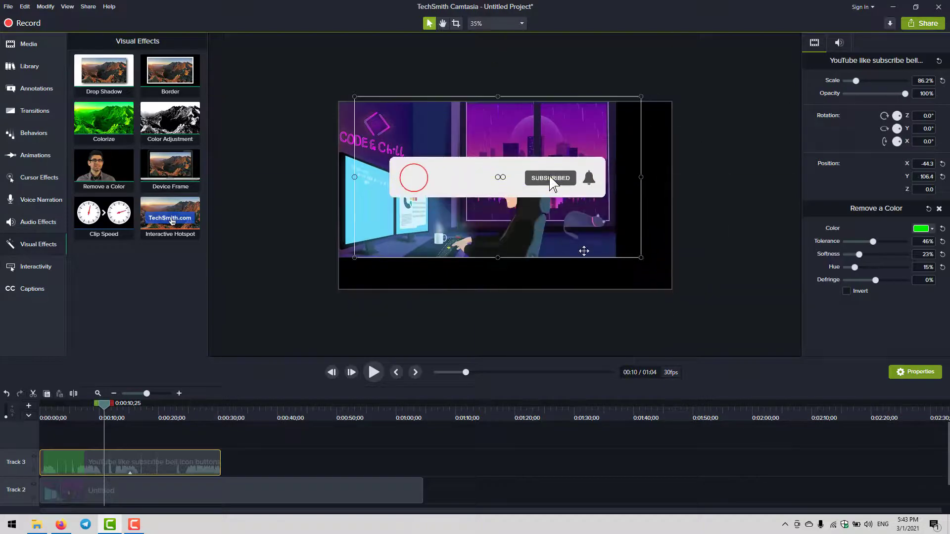
left_click(377, 280)
left_click(418, 246)
left_click_drag(620, 261, 754, 335)
- Shrink the banner clip to about 45% scale and place it at about X 311, Y -336 over the seated figure
left_click(542, 257)
left_click_drag(542, 257, 536, 236)
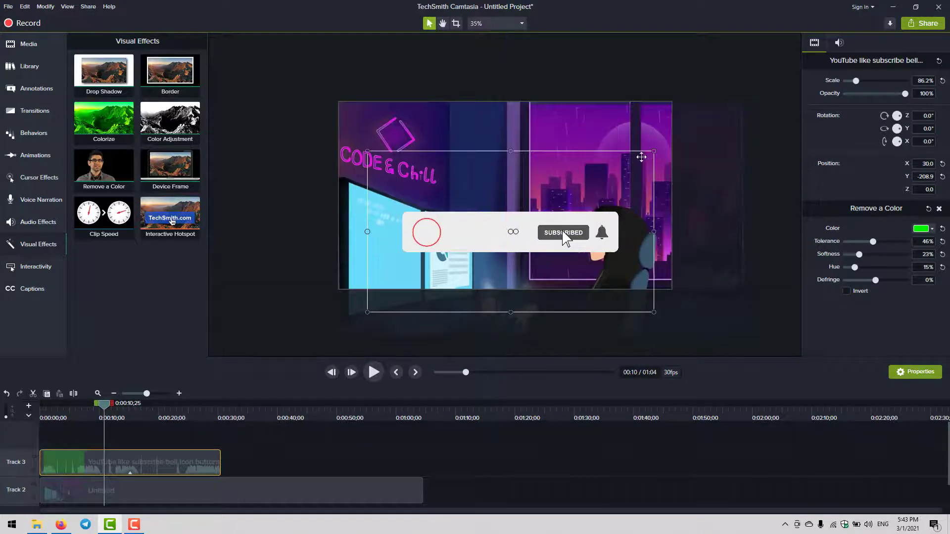
left_click_drag(655, 151, 518, 229)
scroll(428, 304, "up", 3, "ctrl")
left_click_drag(427, 305, 628, 275)
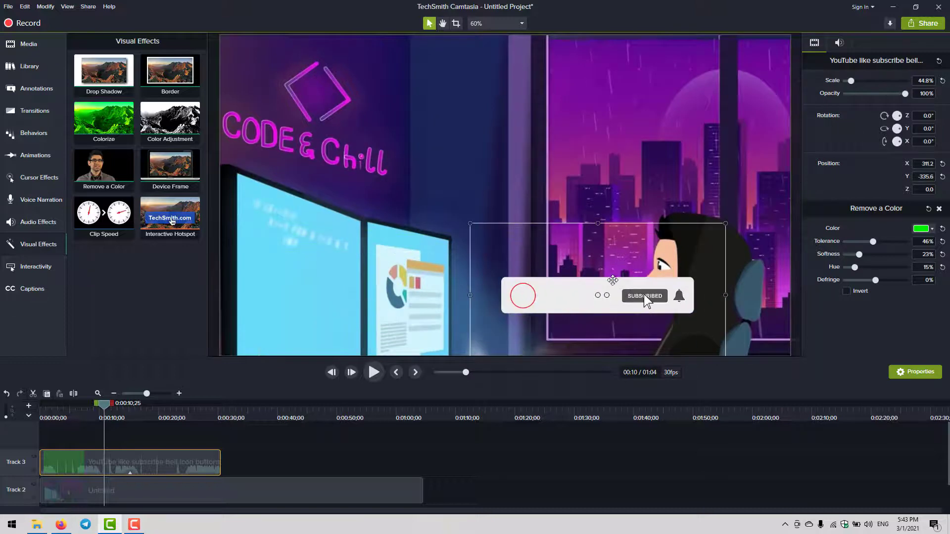
- Preview the composite from the start to about 0:00:09;22 and move the banner clip to about X 530, Y -421
scroll(618, 296, "down", 3, "ctrl")
key("space")
key("space")
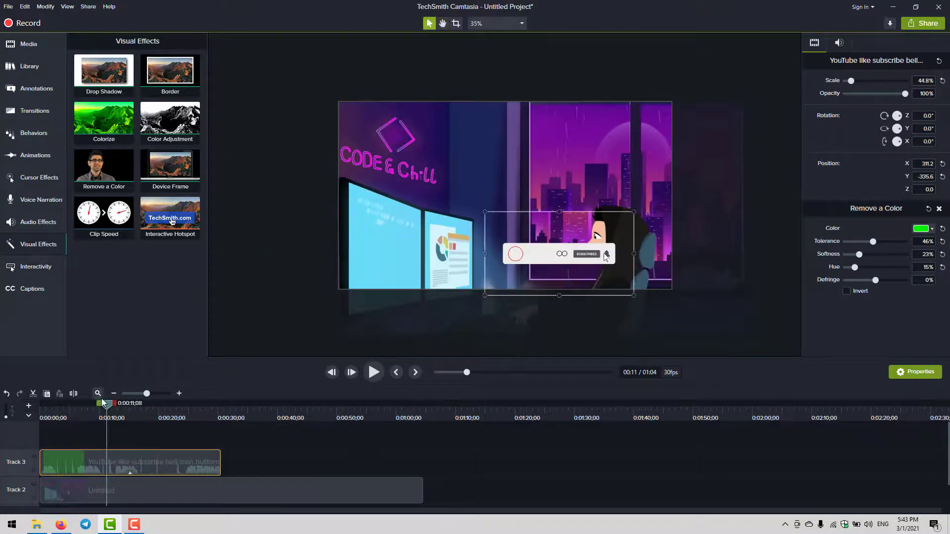
left_click(41, 410)
key("space")
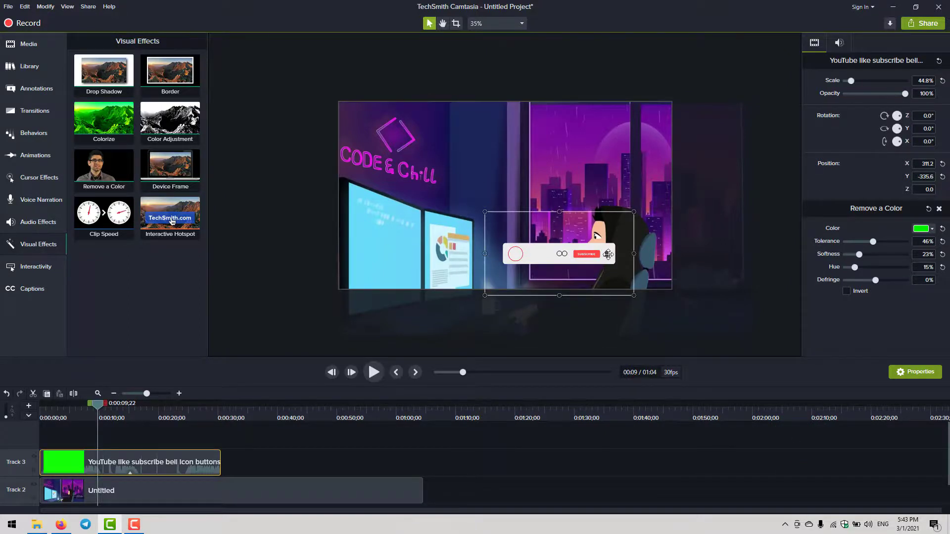
left_click_drag(630, 262, 654, 277)
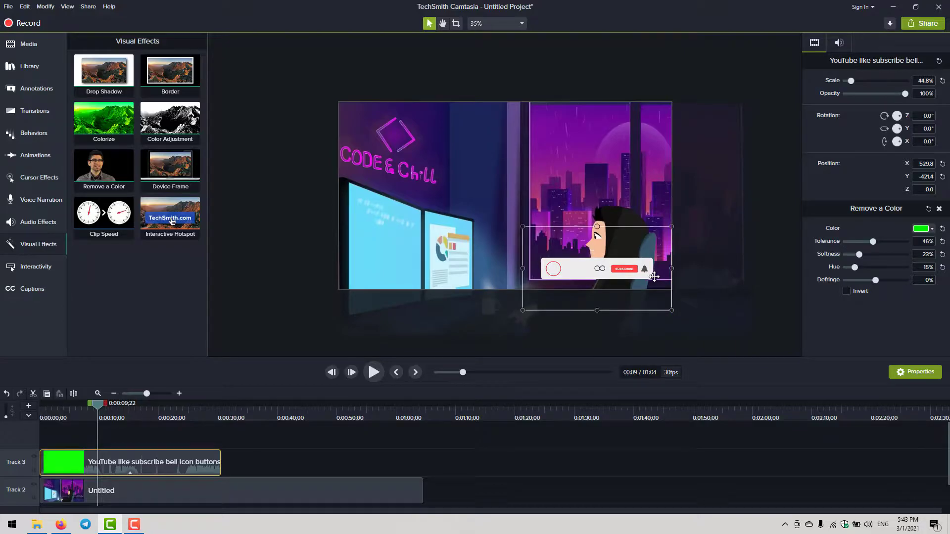